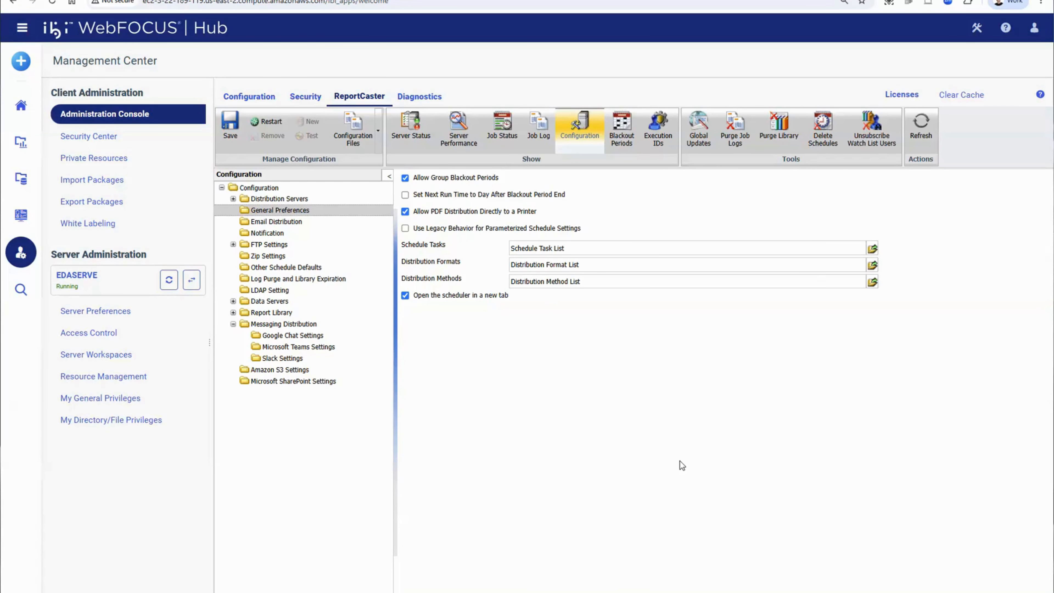
- Review the distribution methods enabled in the ReportCaster general preferences, then close the list
{"action": "left_click", "coordinate": [872, 282]}
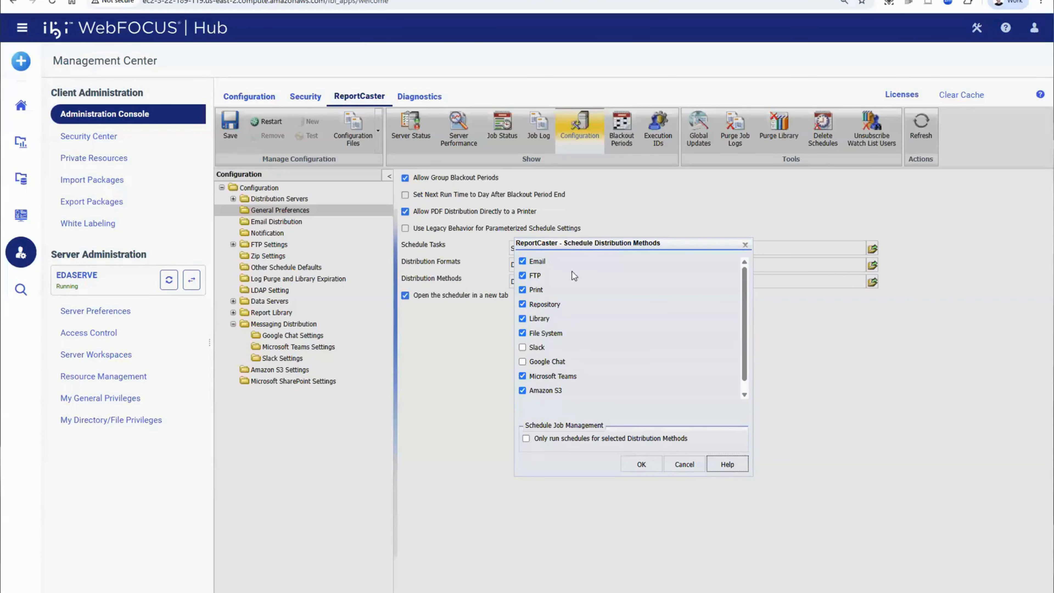
{"action": "scroll", "coordinate": [603, 338], "scroll_direction": "down", "scroll_amount": 1}
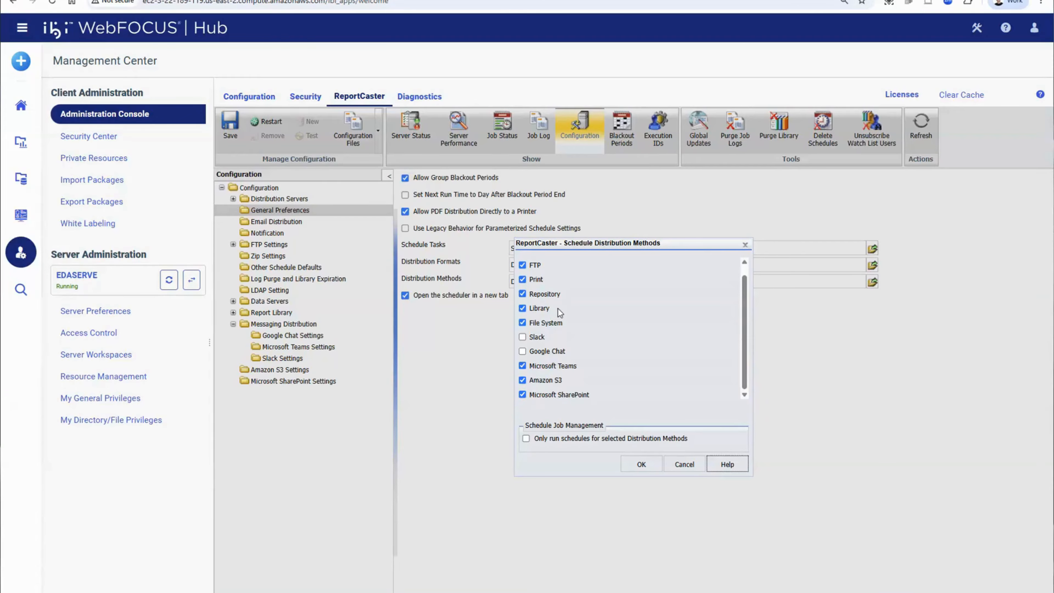
{"action": "left_click", "coordinate": [645, 469]}
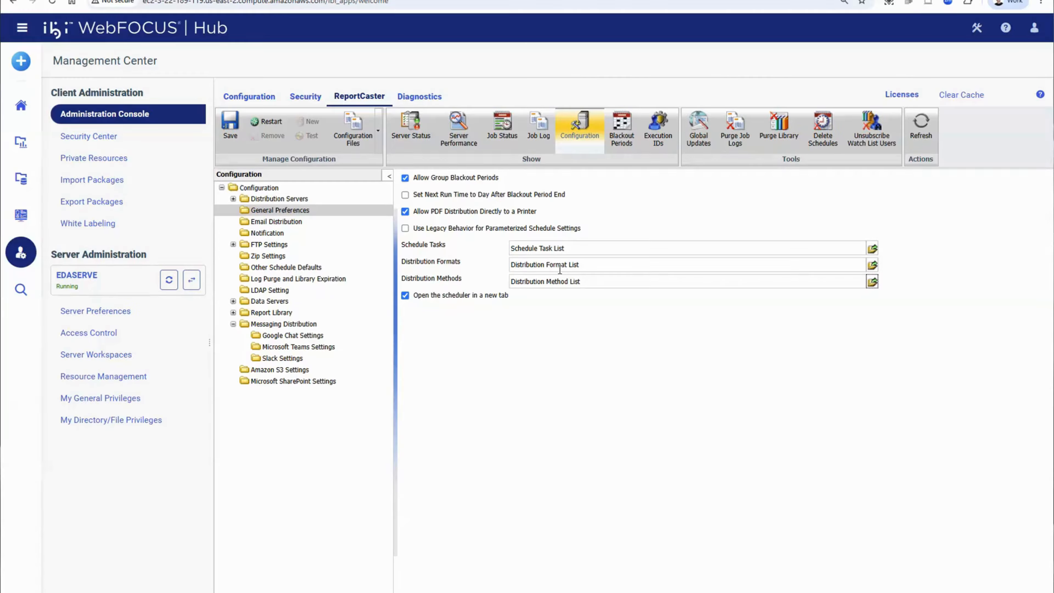
- Inspect the SHAREPOINT profile under Microsoft SharePoint Settings and list the profiles under Amazon S3 Settings
{"action": "left_click", "coordinate": [301, 380]}
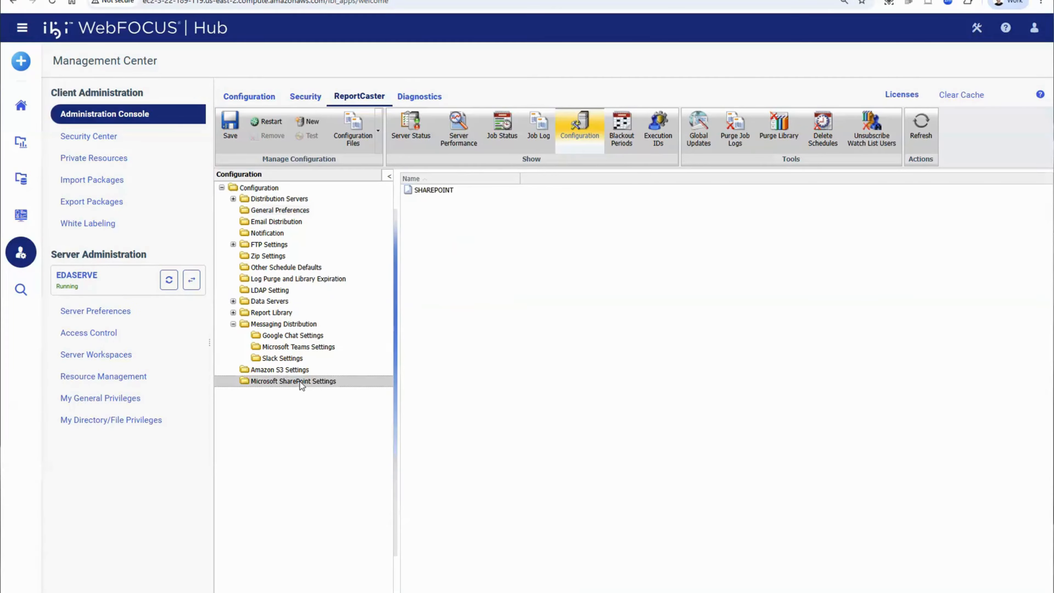
{"action": "left_click", "coordinate": [435, 190]}
{"action": "double_click", "coordinate": [436, 189]}
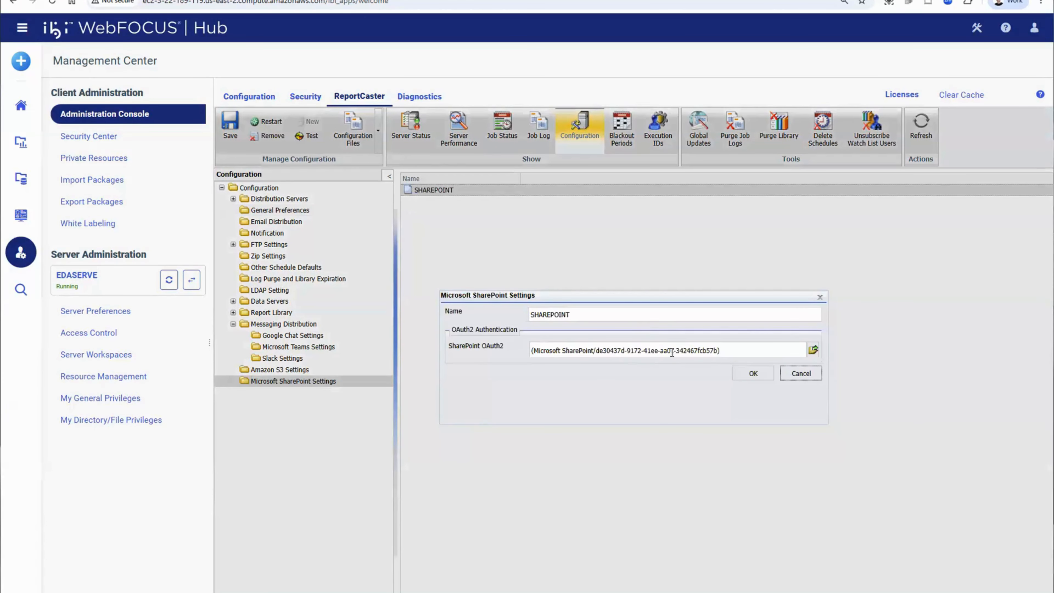
{"action": "left_click", "coordinate": [801, 374]}
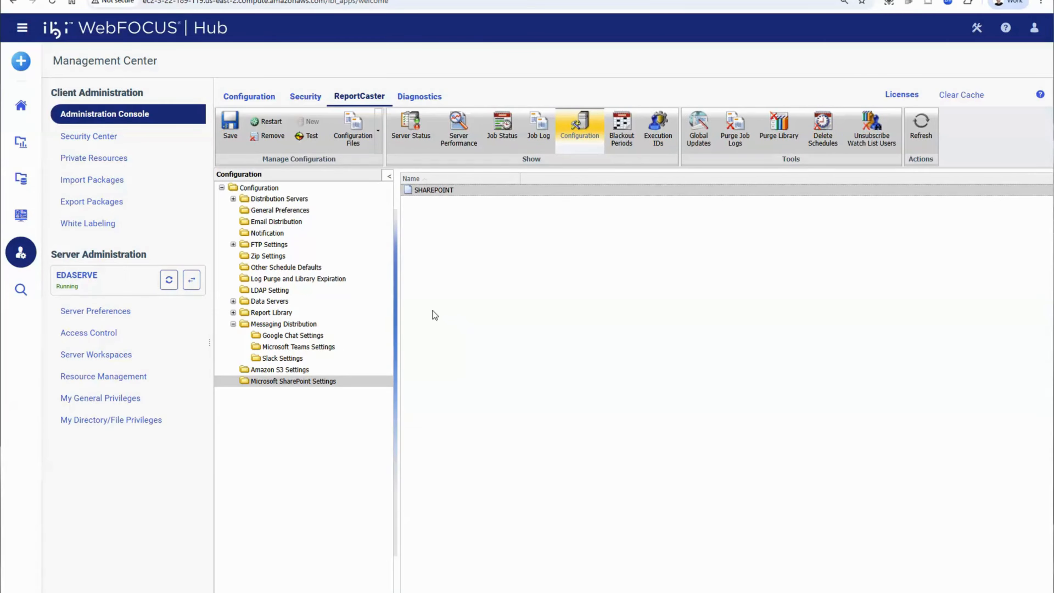
{"action": "double_click", "coordinate": [290, 370]}
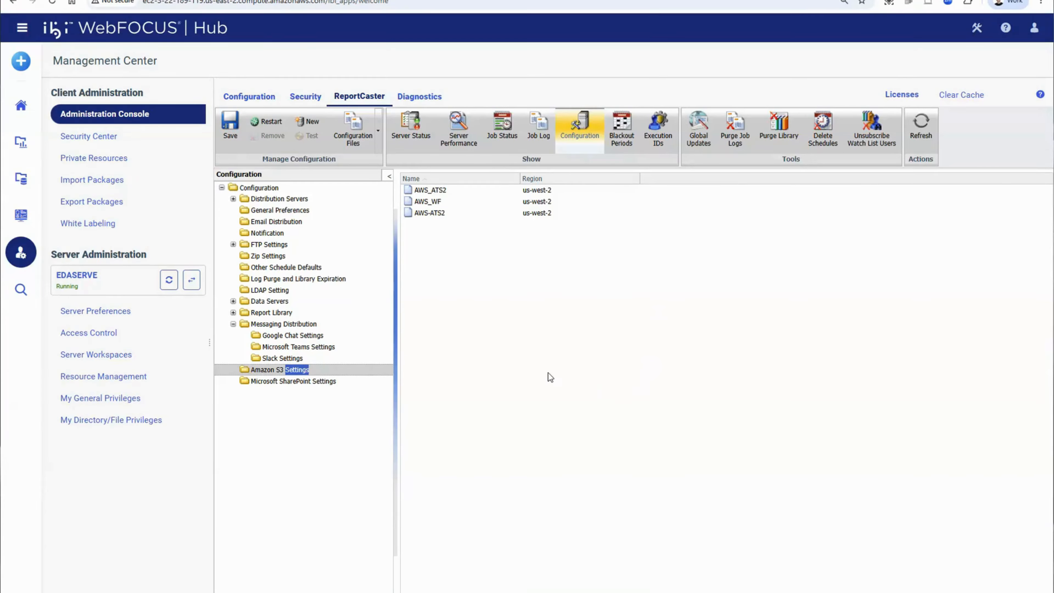
- Examine the purge criteria in the Log Purge and Library Expiration settings, including the Keep last executions option
{"action": "left_click", "coordinate": [337, 281]}
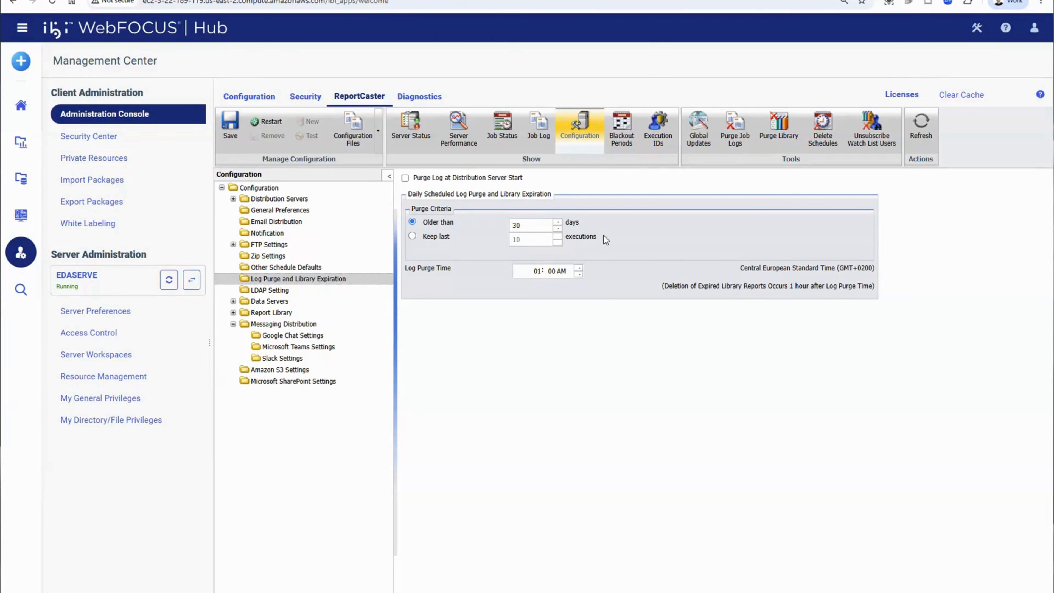
{"action": "left_click", "coordinate": [415, 237]}
- Open the ReportCaster Explorer and view its workspace folders and schedule filters
{"action": "left_click", "coordinate": [324, 0]}
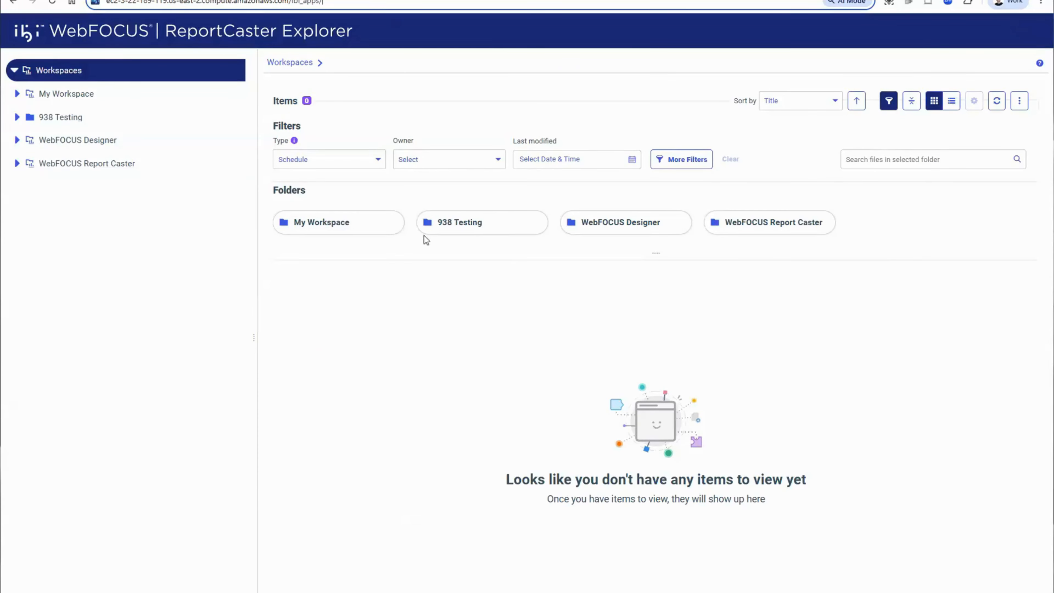
{"action": "left_click", "coordinate": [394, 393]}
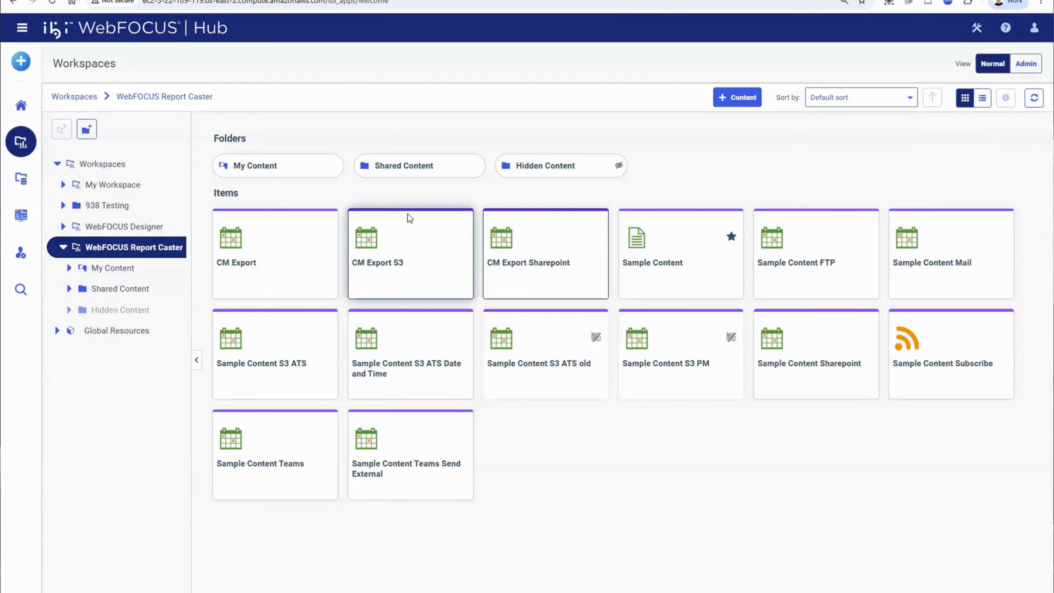
- Open the CM Export S3 schedule in the WebFOCUS Report Caster workspace for editing and view the available task types
{"action": "right_click", "coordinate": [397, 257]}
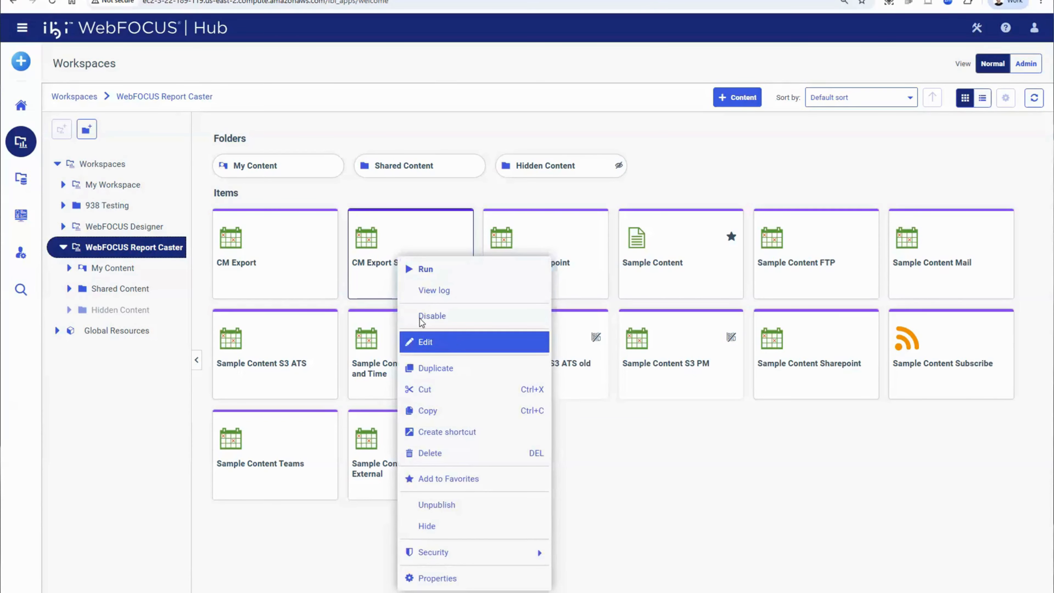
{"action": "left_click", "coordinate": [440, 342]}
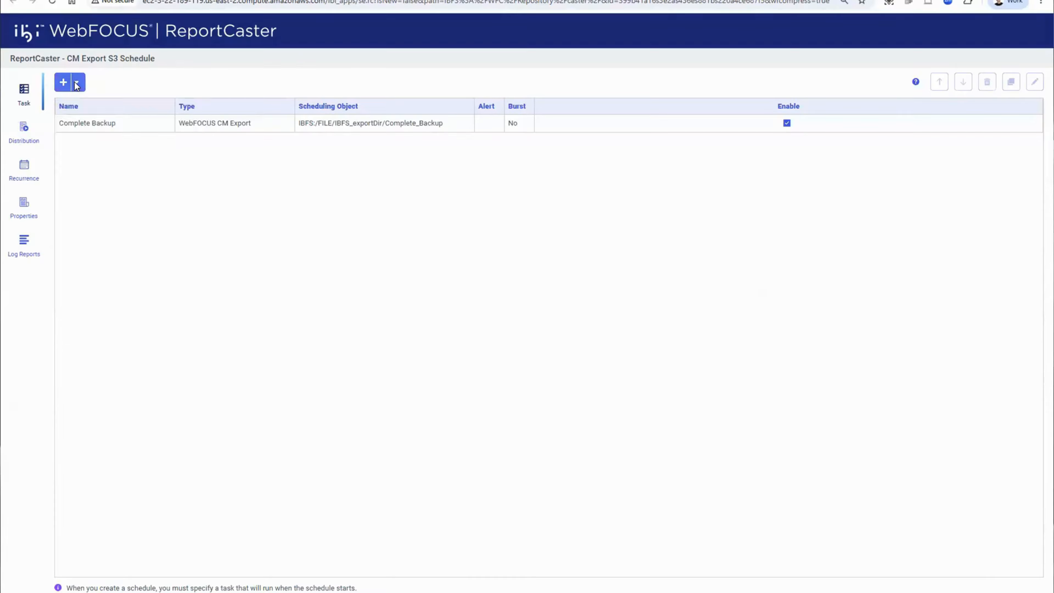
{"action": "left_click", "coordinate": [76, 83]}
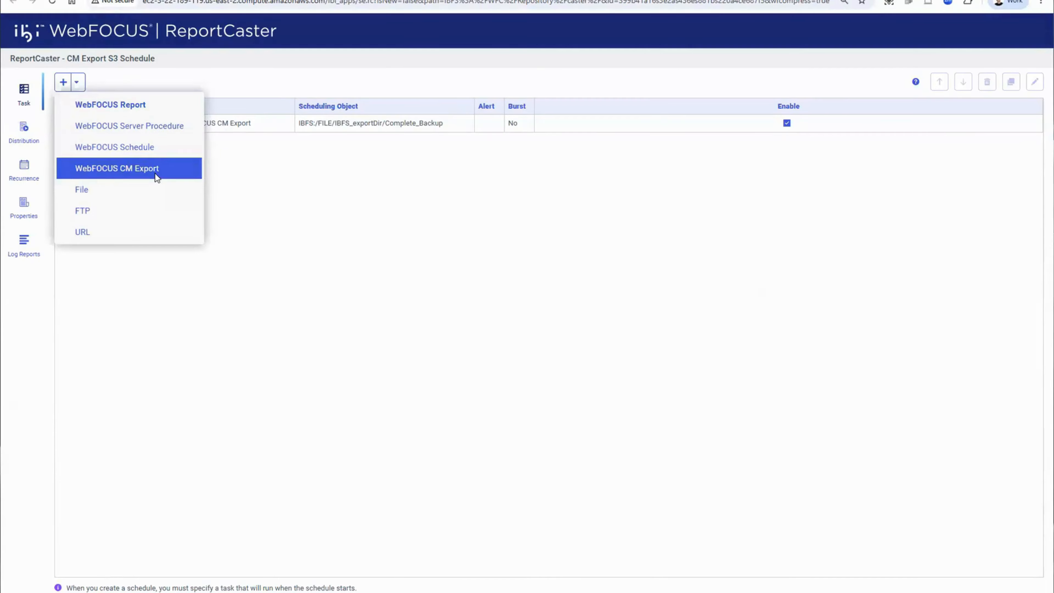
{"action": "left_click", "coordinate": [404, 211]}
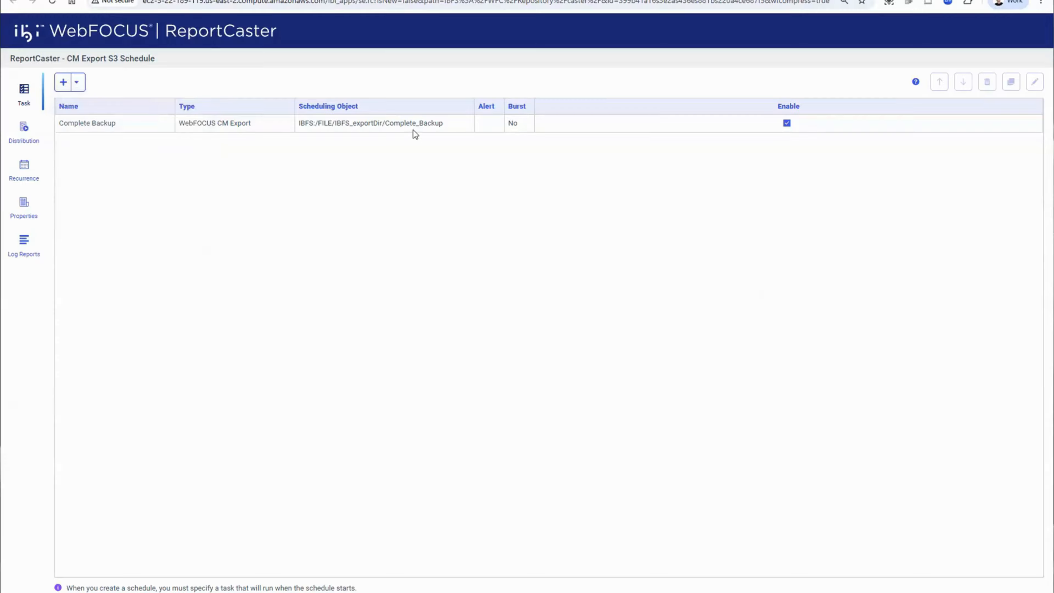
- Inspect the Complete Backup task's export scenario choices and report file name pattern, and close it without saving
{"action": "left_click", "coordinate": [370, 130]}
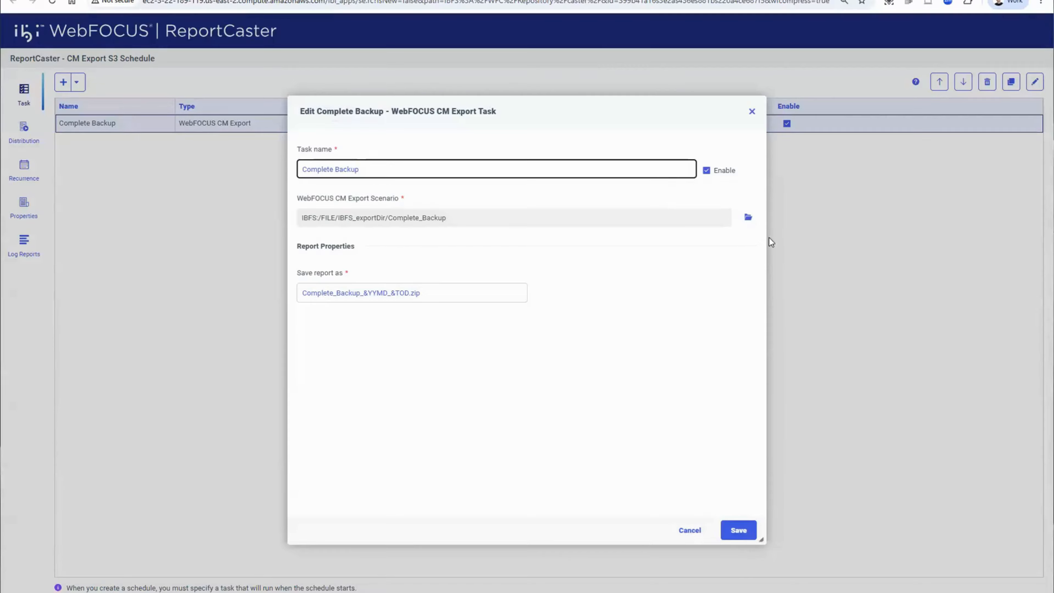
{"action": "left_click", "coordinate": [749, 217]}
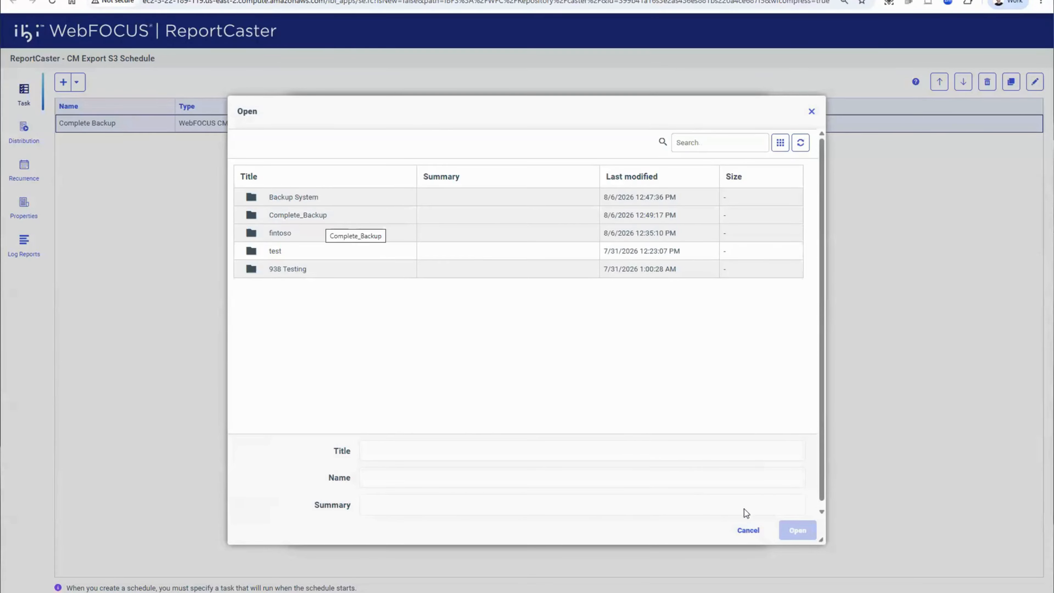
{"action": "left_click", "coordinate": [748, 530]}
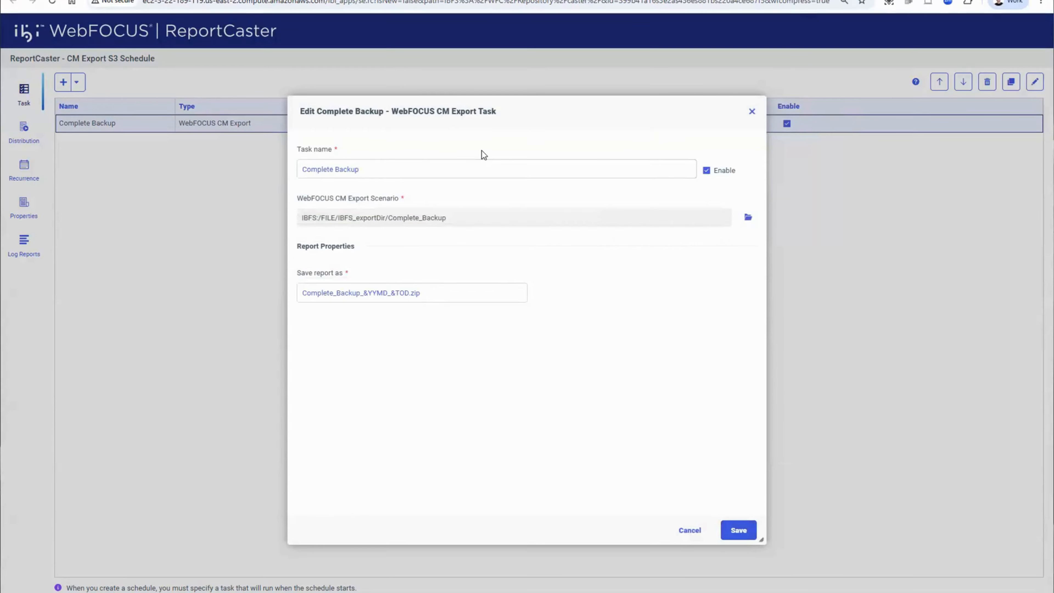
{"action": "left_click", "coordinate": [453, 293]}
{"action": "left_click_drag", "start_coordinate": [443, 292], "coordinate": [244, 305]}
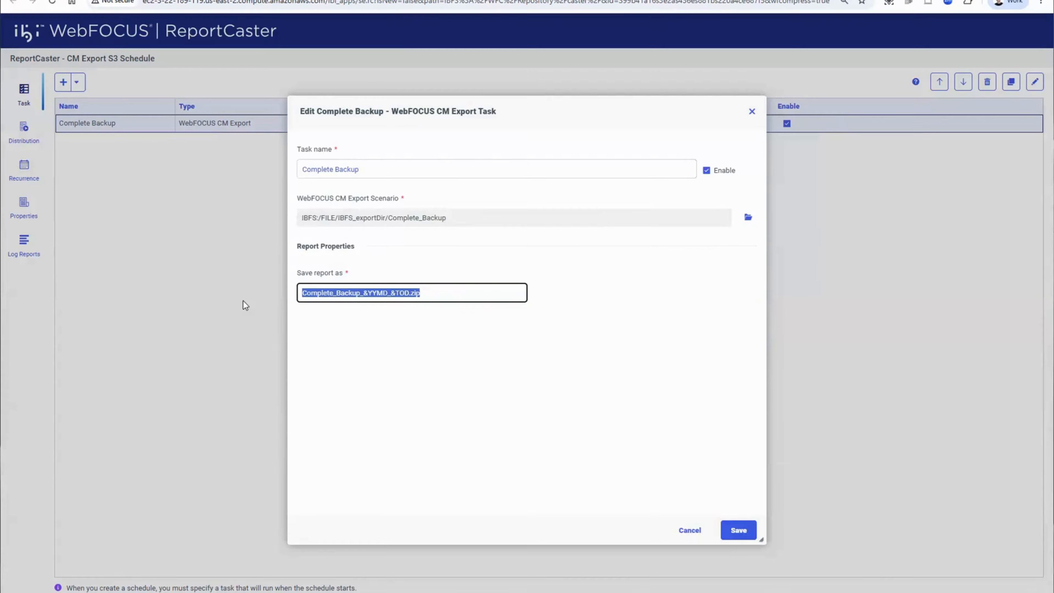
{"action": "left_click", "coordinate": [322, 292]}
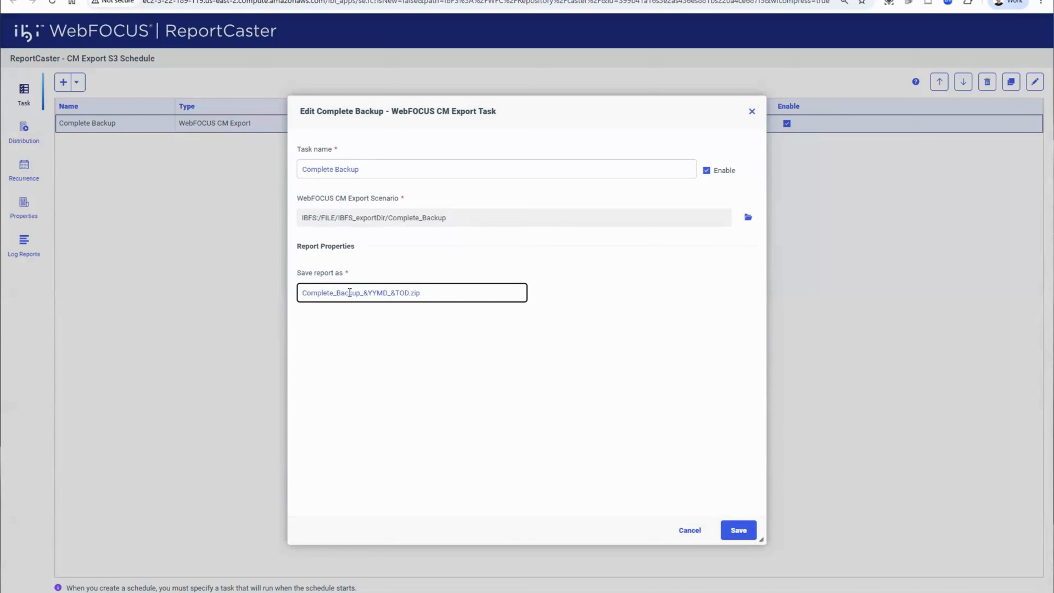
{"action": "double_click", "coordinate": [376, 293]}
{"action": "left_click", "coordinate": [698, 533]}
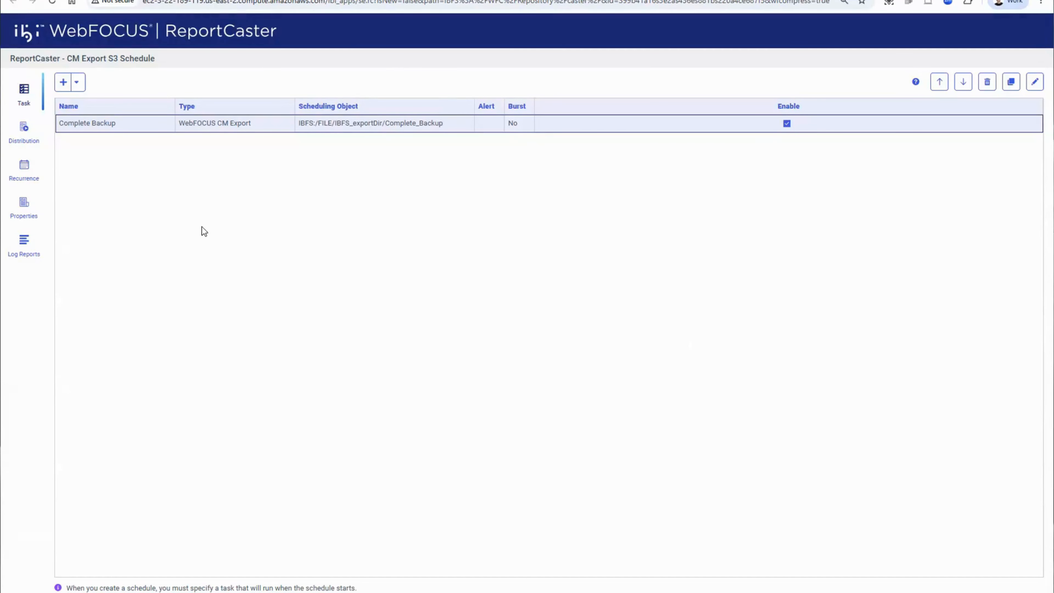
- Inspect the schedule's Amazon S3 distribution, including its profile choices, bucket name, folder and compression options, without saving
{"action": "left_click", "coordinate": [26, 142]}
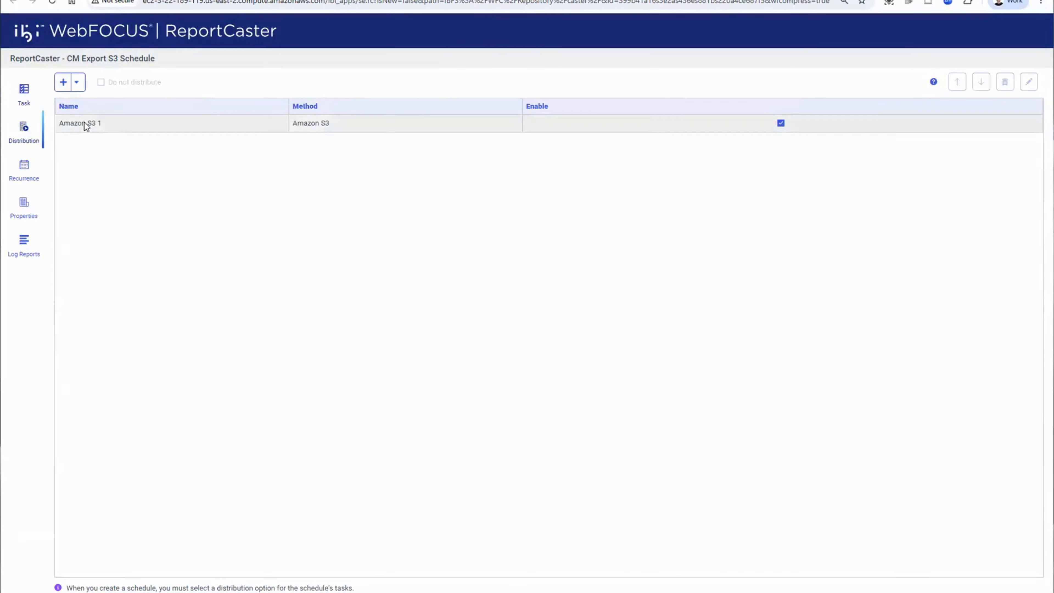
{"action": "double_click", "coordinate": [101, 126]}
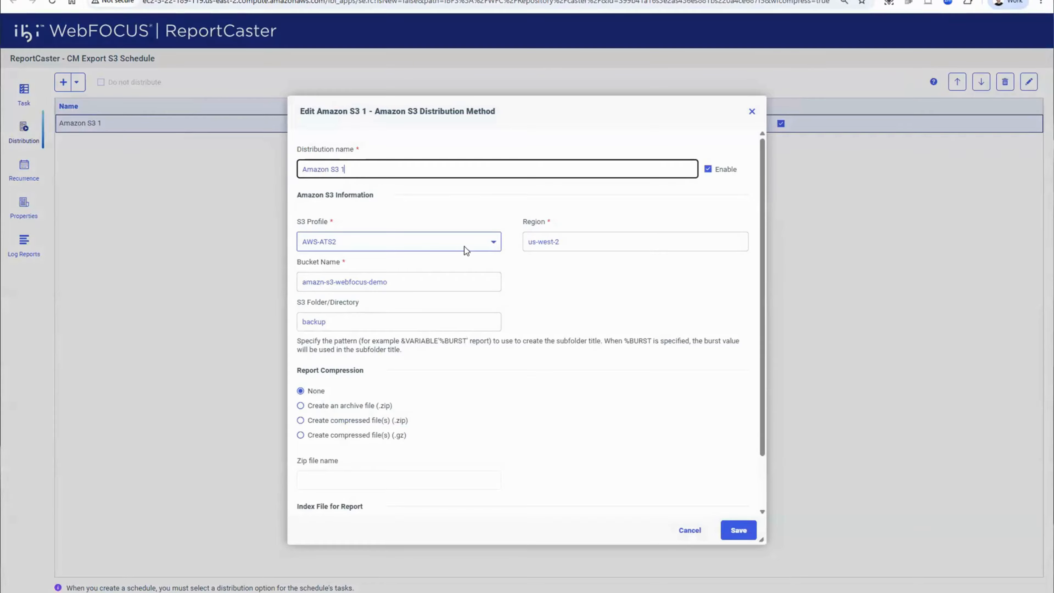
{"action": "left_click", "coordinate": [493, 242]}
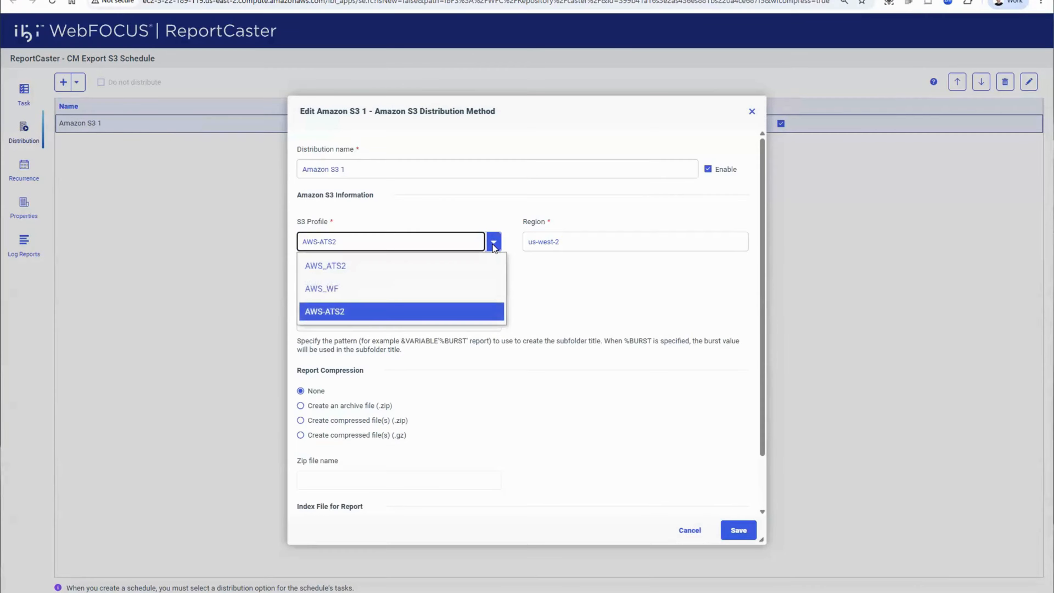
{"action": "left_click", "coordinate": [493, 243]}
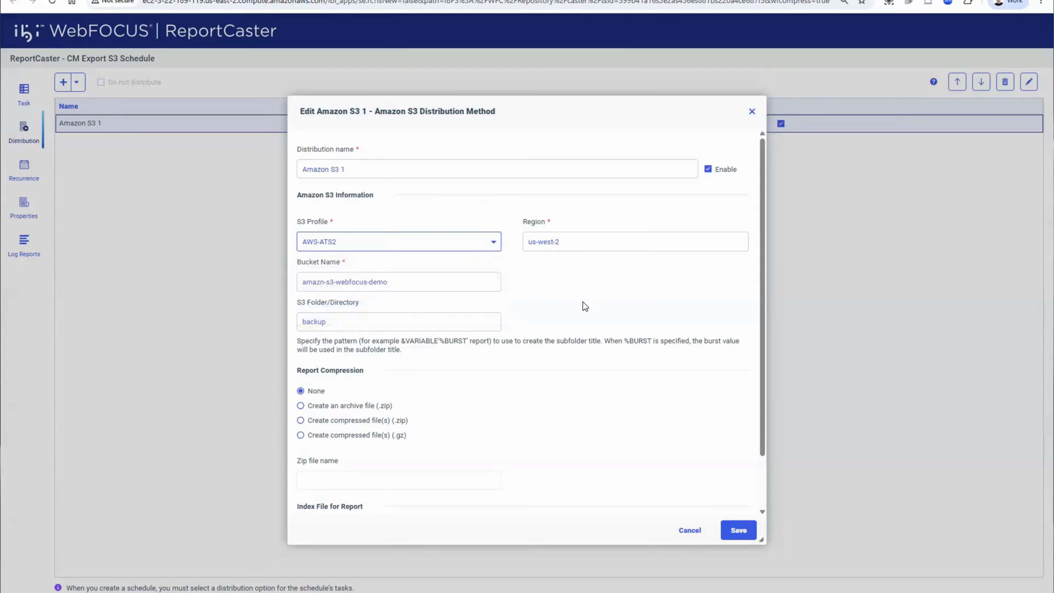
{"action": "left_click", "coordinate": [433, 280]}
{"action": "triple_click", "coordinate": [319, 281]}
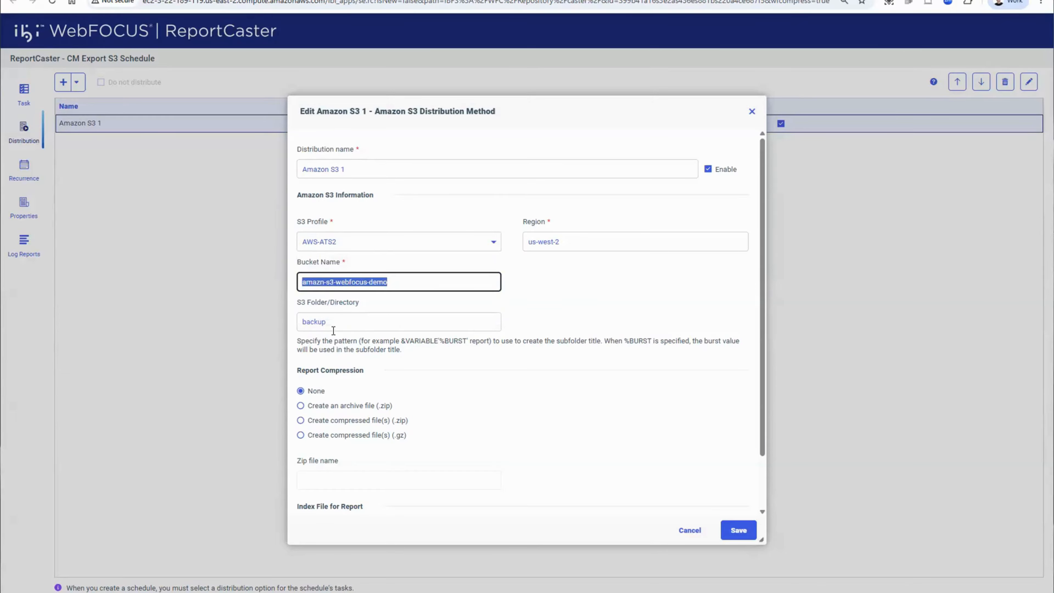
{"action": "scroll", "coordinate": [425, 321], "scroll_direction": "down", "scroll_amount": 2}
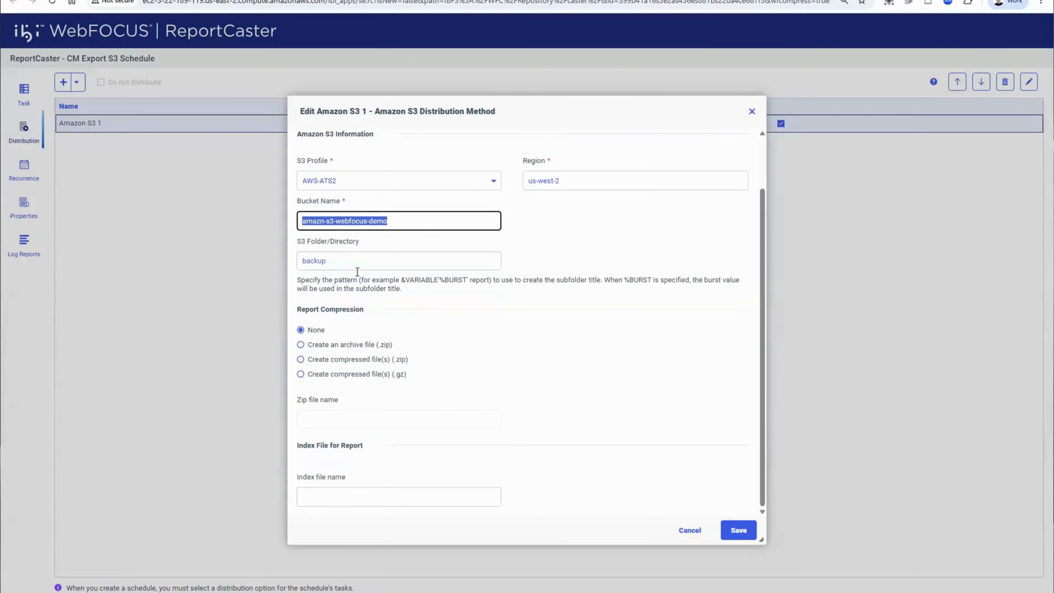
{"action": "scroll", "coordinate": [347, 210], "scroll_direction": "up", "scroll_amount": 2}
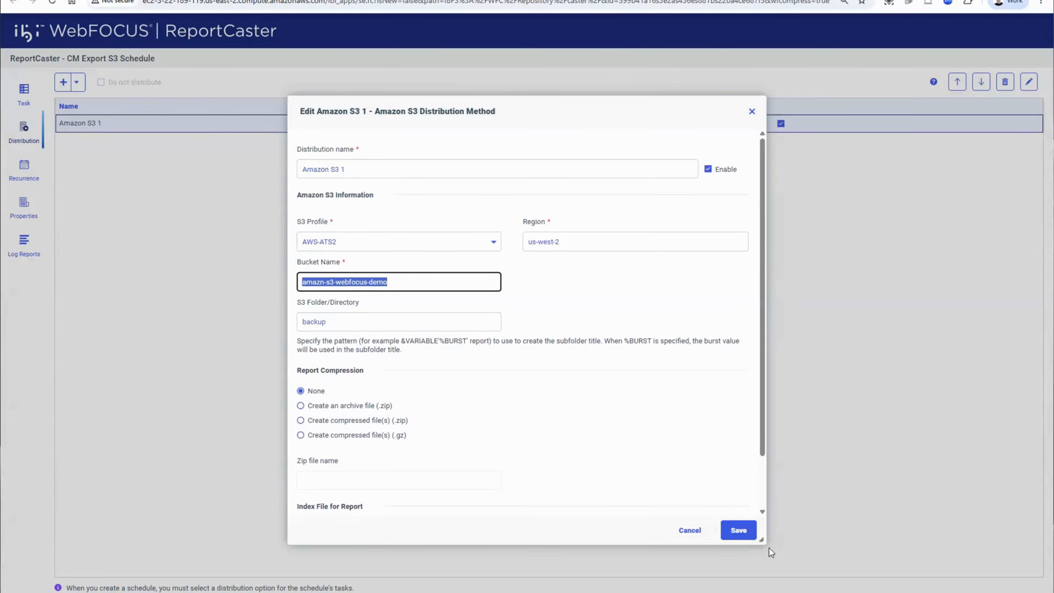
{"action": "left_click", "coordinate": [689, 535]}
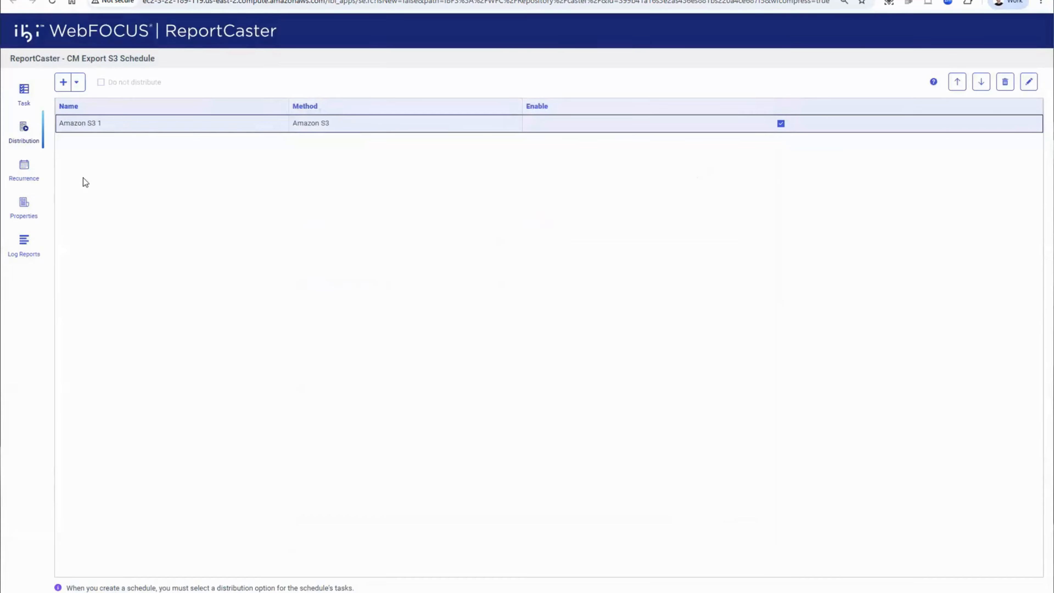
- View the recurrence of the CM Export S3 schedule and run the schedule immediately
{"action": "left_click", "coordinate": [29, 177]}
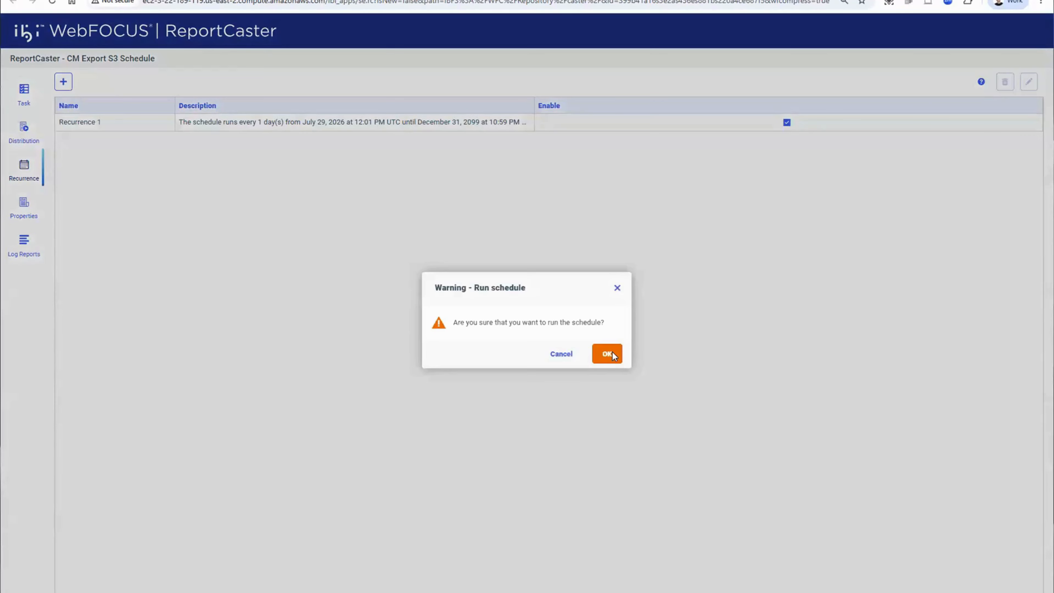
{"action": "left_click", "coordinate": [610, 354]}
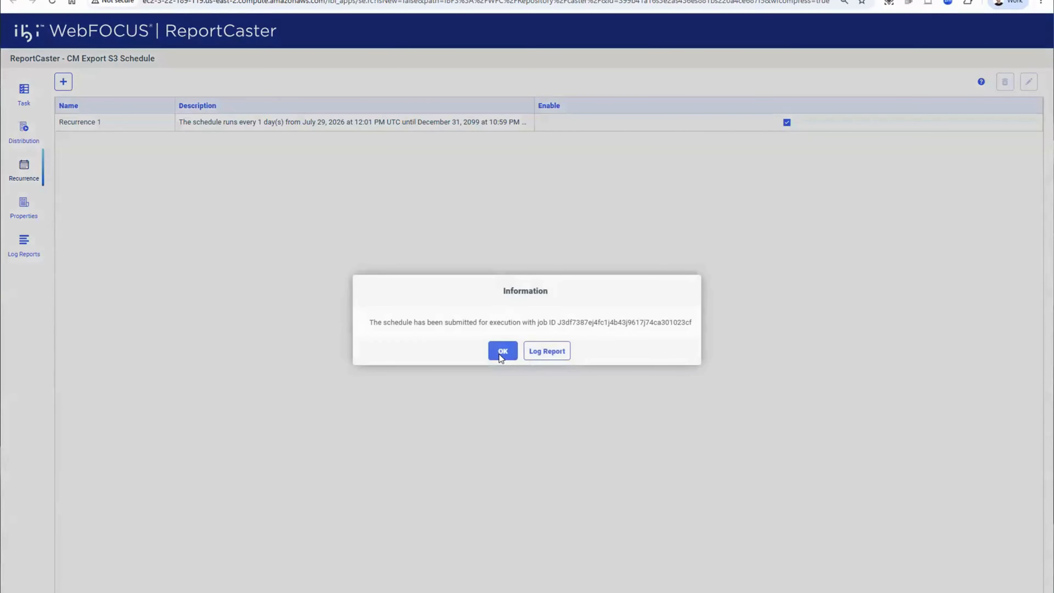
{"action": "left_click", "coordinate": [500, 357]}
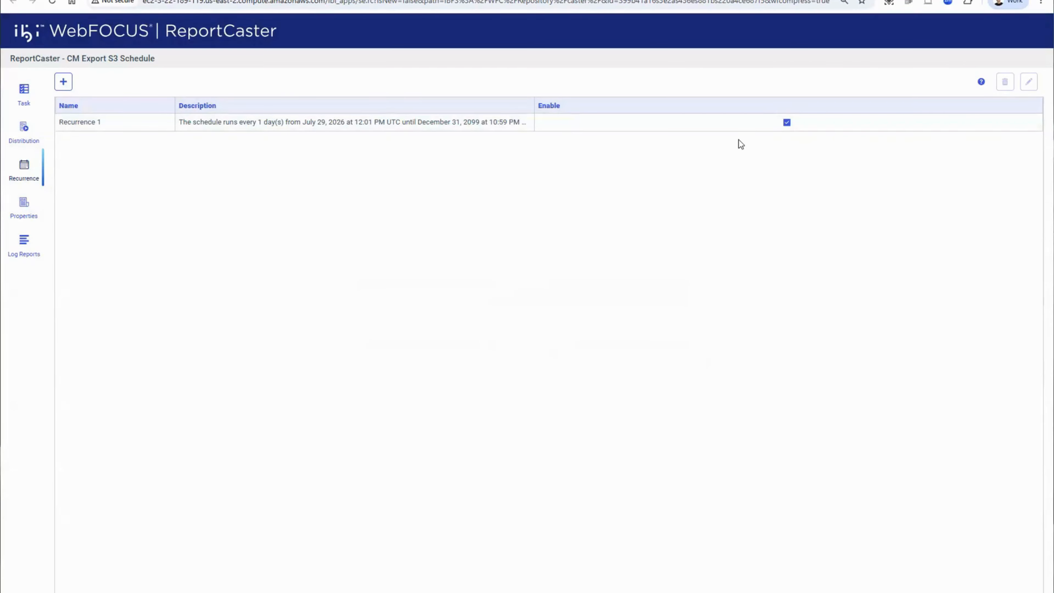
- Switch to the Amazon S3 console and find the newest Complete_Backup zip file in the bucket's backup folder
{"action": "key", "text": "ctrl+Tab"}
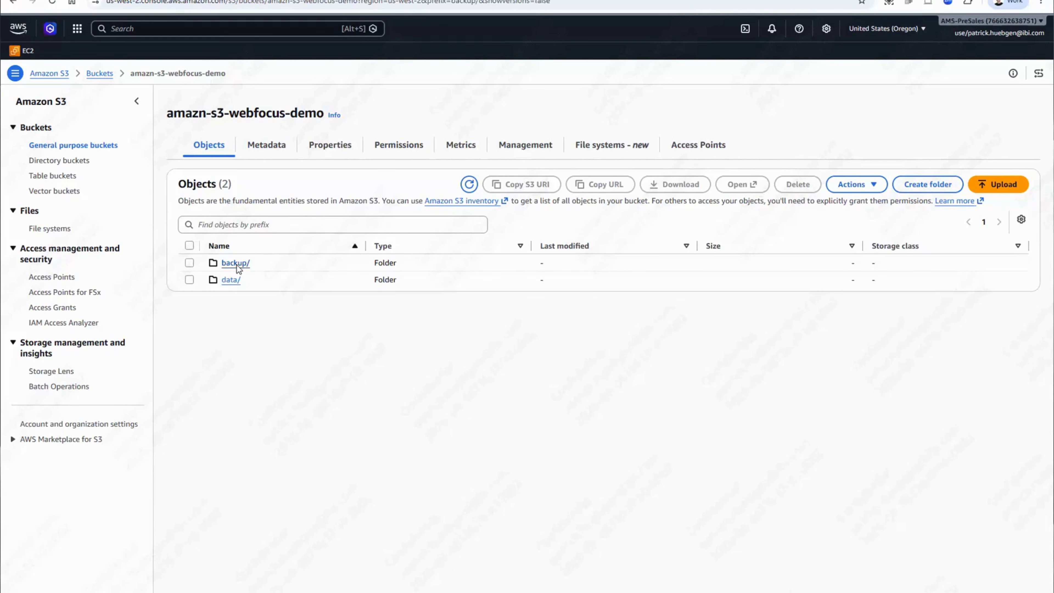
{"action": "left_click", "coordinate": [237, 265]}
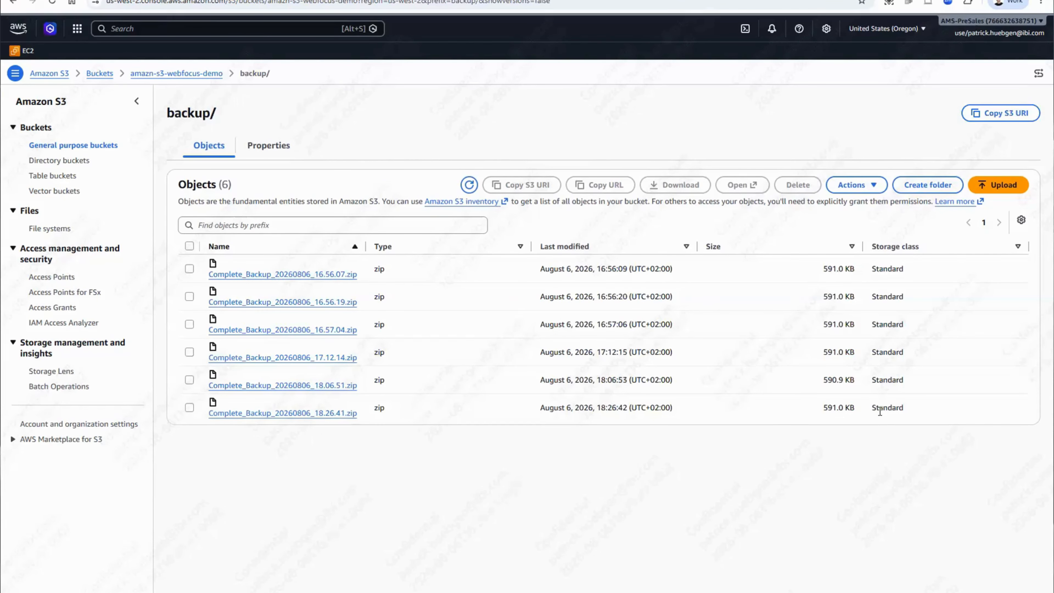
{"action": "left_click_drag", "start_coordinate": [904, 408], "coordinate": [262, 414]}
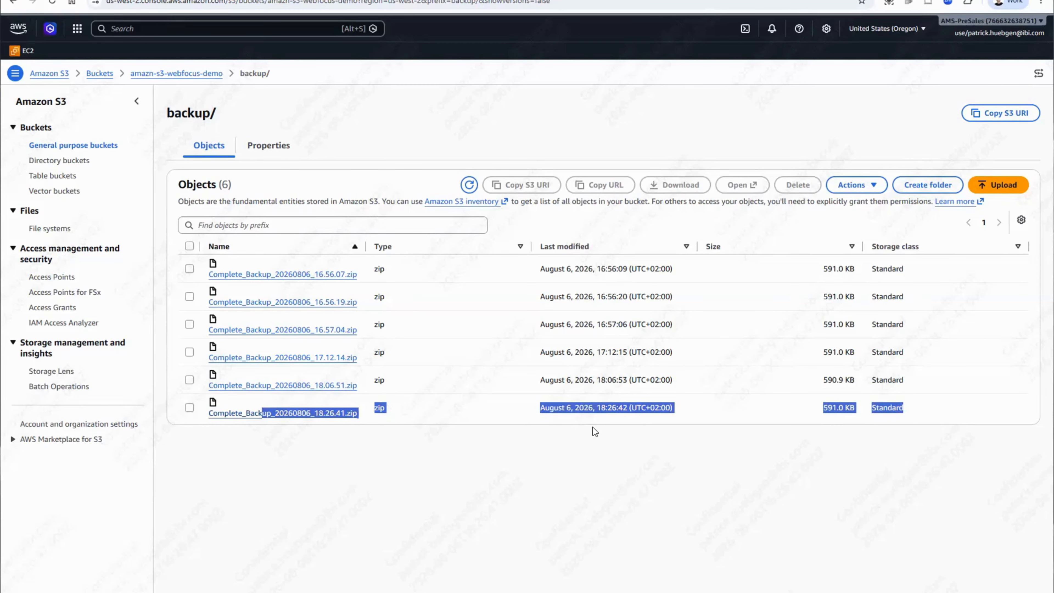
- Switch to the WebFOCUS OSLO API's Swagger page, search it for "heal" and bring up the expanded HEALTH endpoint group
{"action": "left_click", "coordinate": [643, 430]}
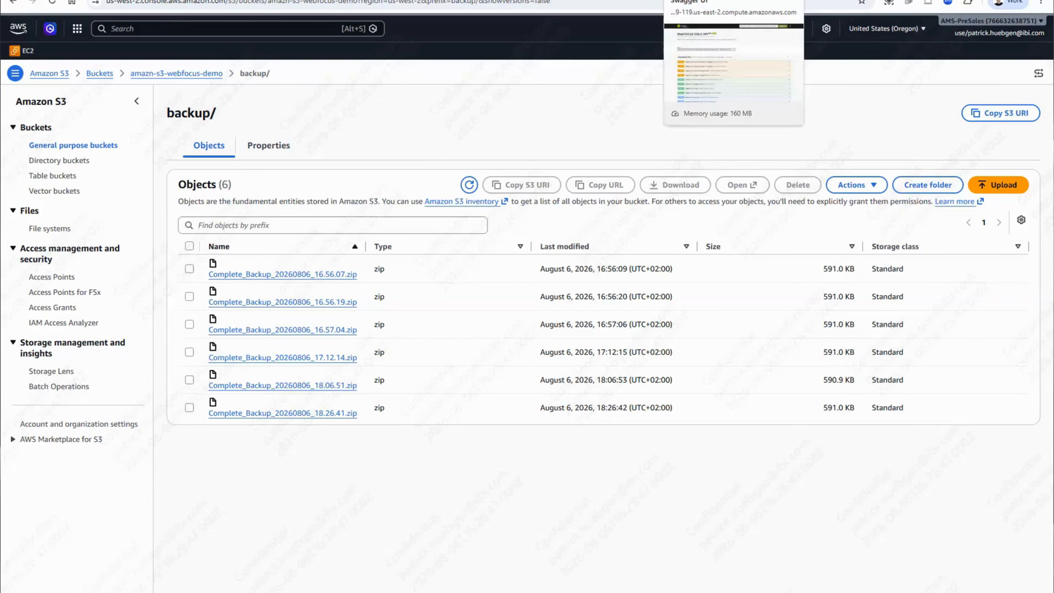
{"action": "left_click", "coordinate": [683, 1]}
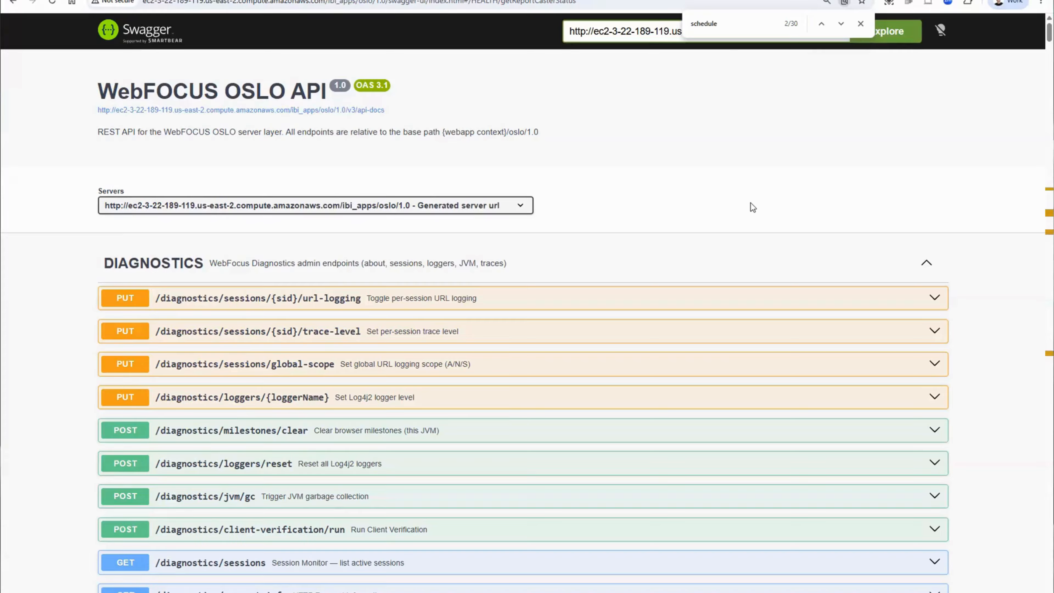
{"action": "scroll", "coordinate": [750, 203], "scroll_direction": "down", "scroll_amount": 3}
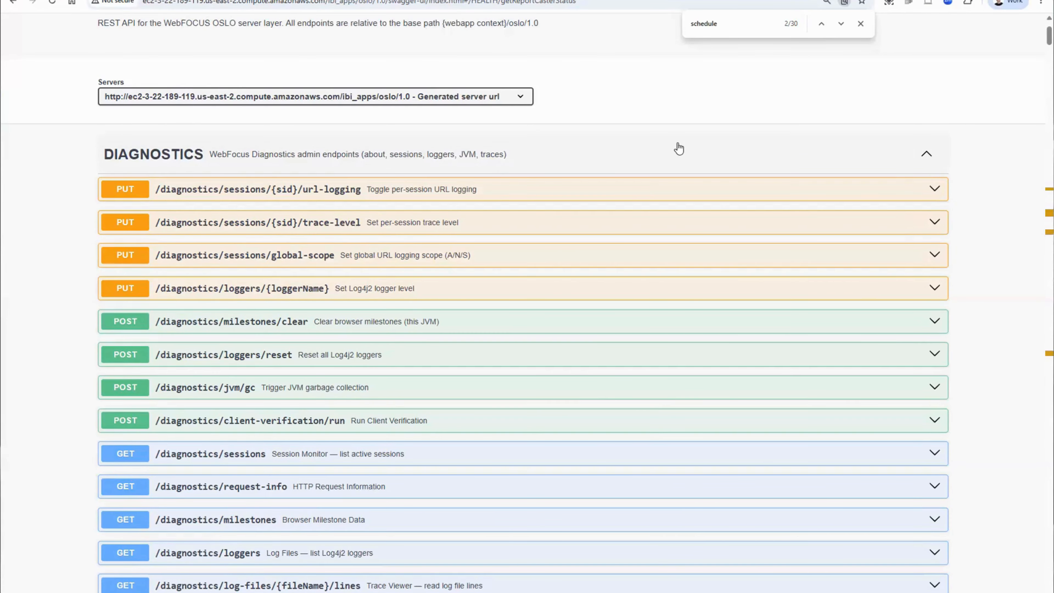
{"action": "key", "text": "ctrl+f"}
{"action": "type", "text": "heal"}
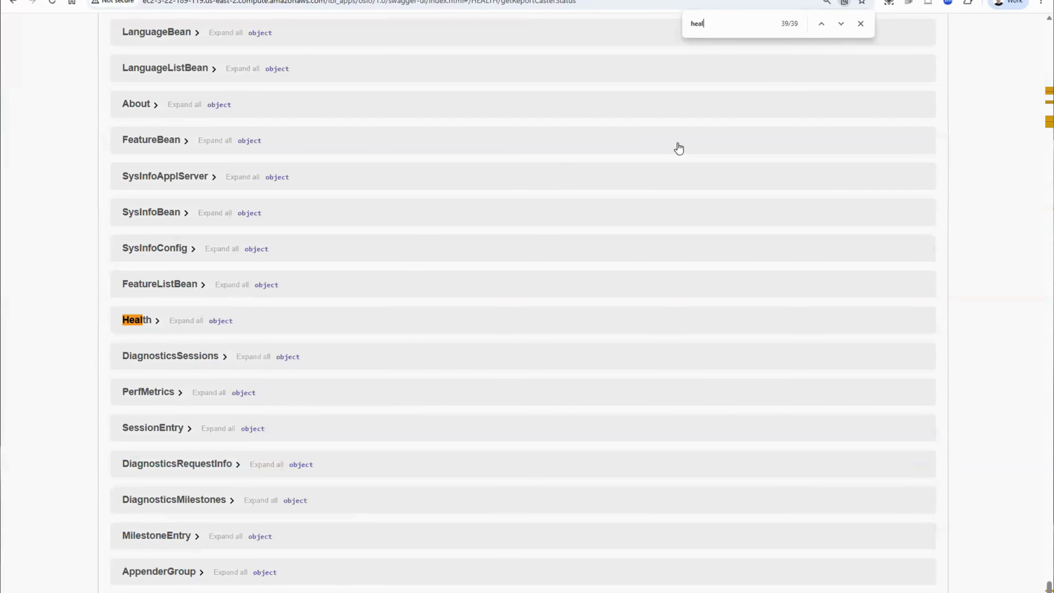
{"action": "left_click", "coordinate": [841, 25]}
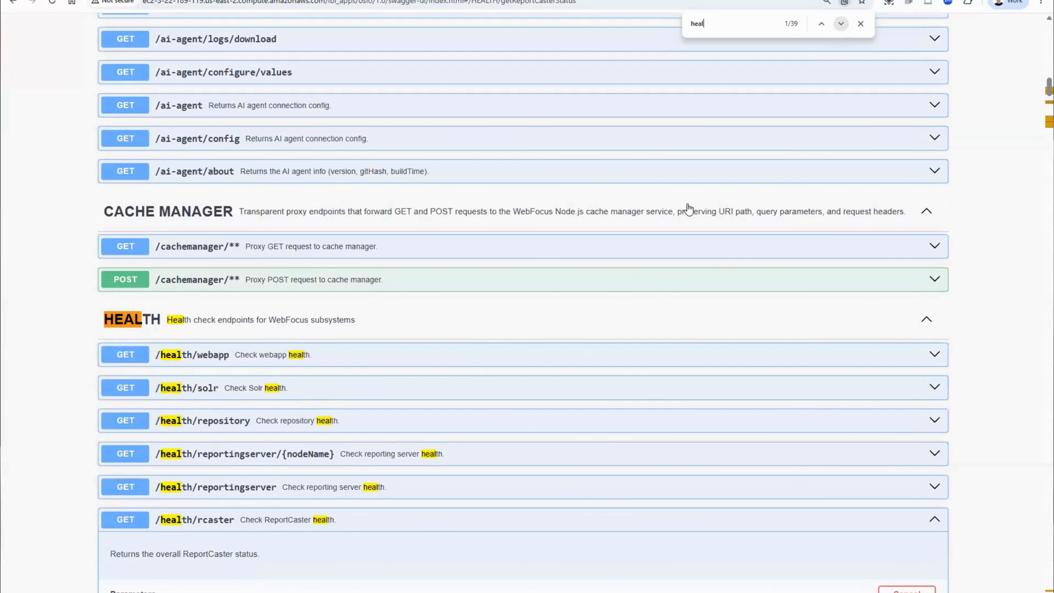
{"action": "left_click", "coordinate": [479, 335]}
{"action": "scroll", "coordinate": [477, 332], "scroll_direction": "down", "scroll_amount": 4}
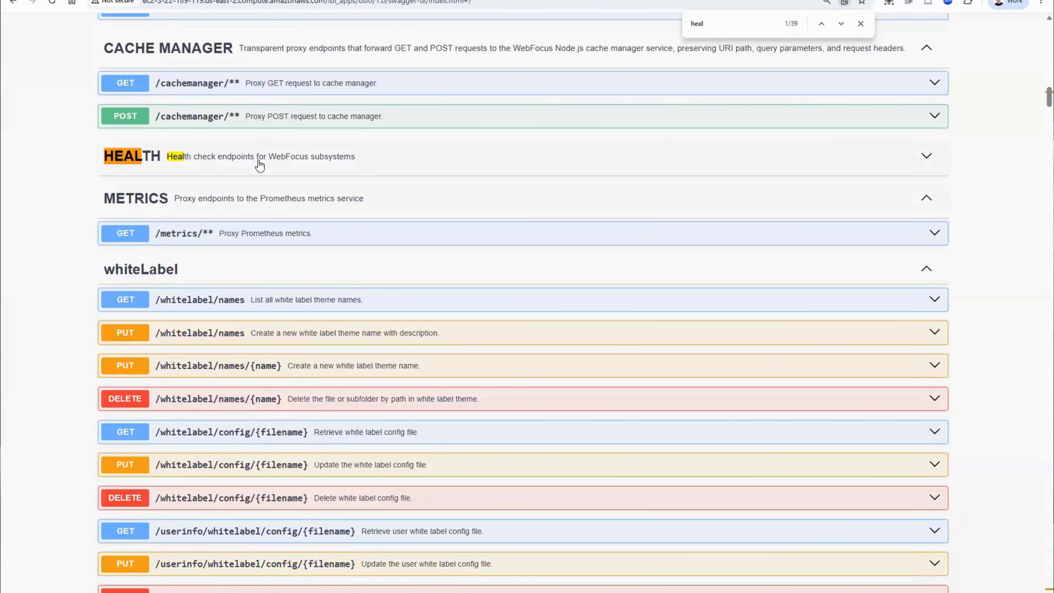
{"action": "left_click", "coordinate": [259, 165]}
{"action": "scroll", "coordinate": [349, 371], "scroll_direction": "down", "scroll_amount": 3}
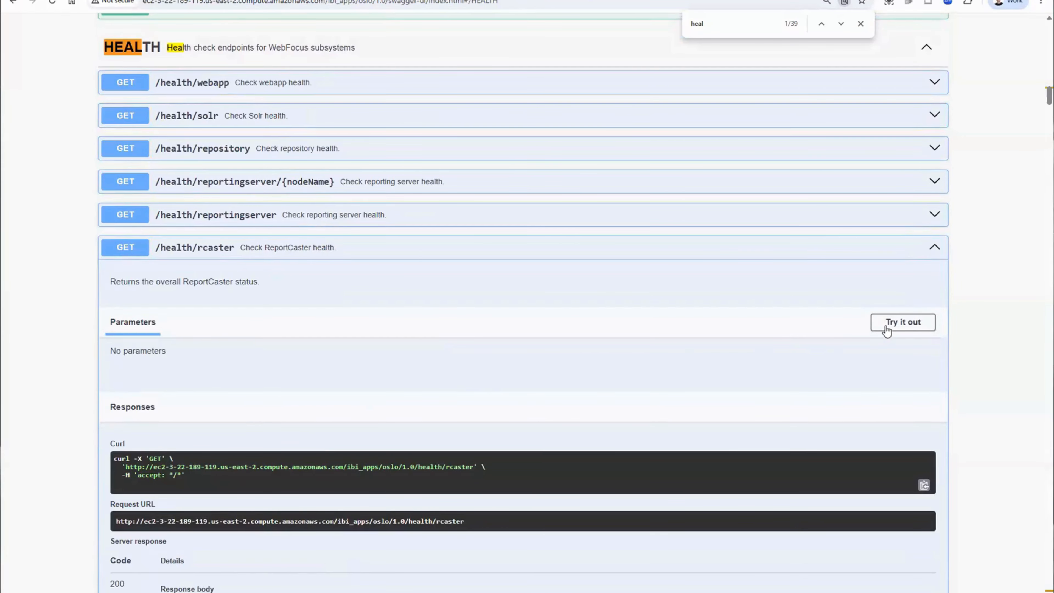
- Execute the /health/rcaster request, highlight the status in its response body, and collapse the endpoint
{"action": "left_click", "coordinate": [887, 324]}
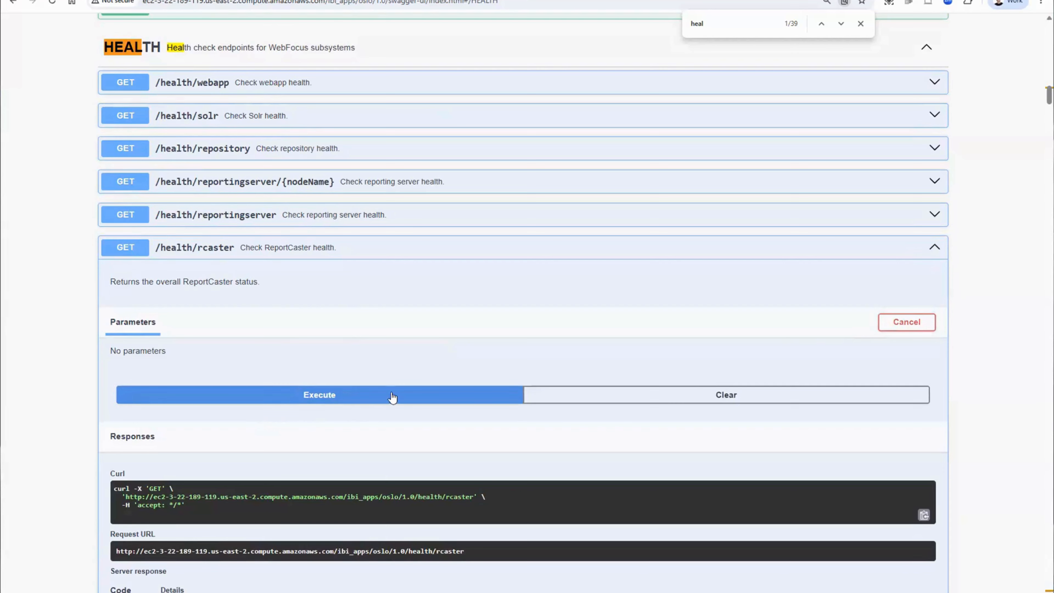
{"action": "left_click", "coordinate": [348, 398]}
{"action": "scroll", "coordinate": [252, 306], "scroll_direction": "down", "scroll_amount": 5}
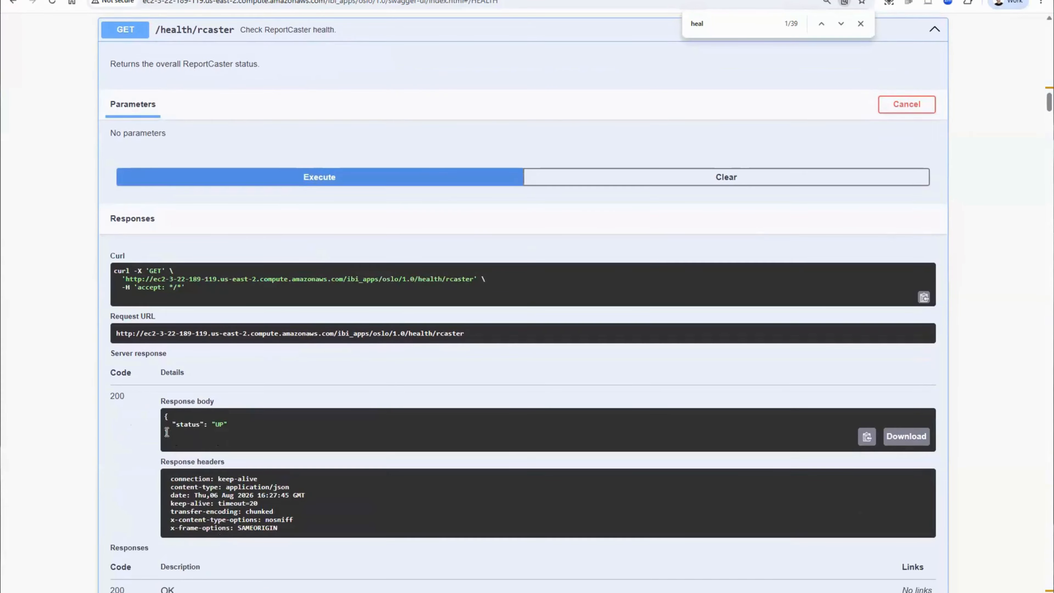
{"action": "left_click_drag", "start_coordinate": [166, 432], "coordinate": [164, 416]}
{"action": "scroll", "coordinate": [300, 405], "scroll_direction": "up", "scroll_amount": 3}
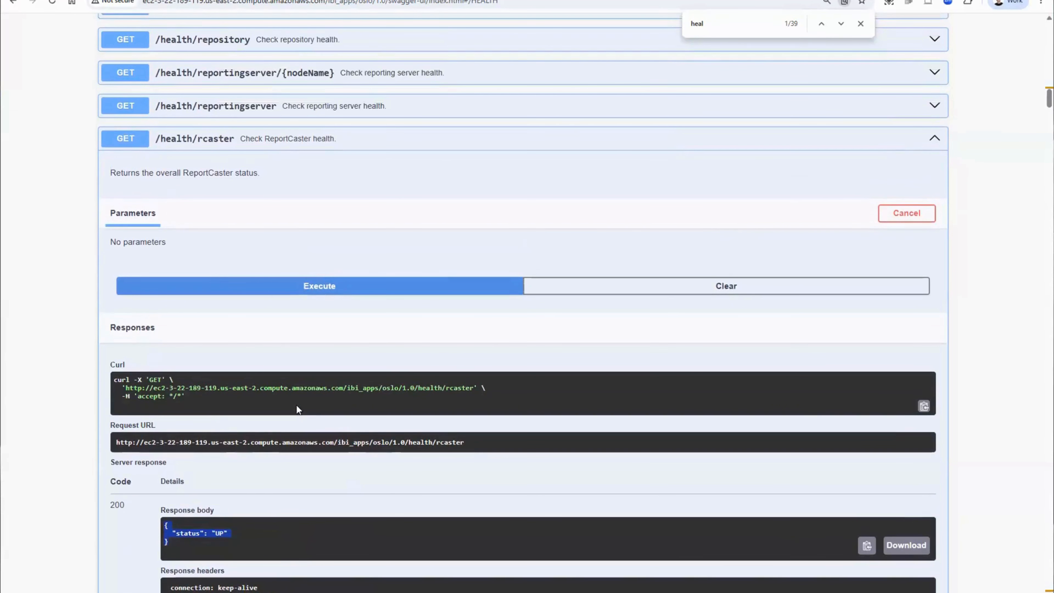
{"action": "left_click", "coordinate": [222, 145]}
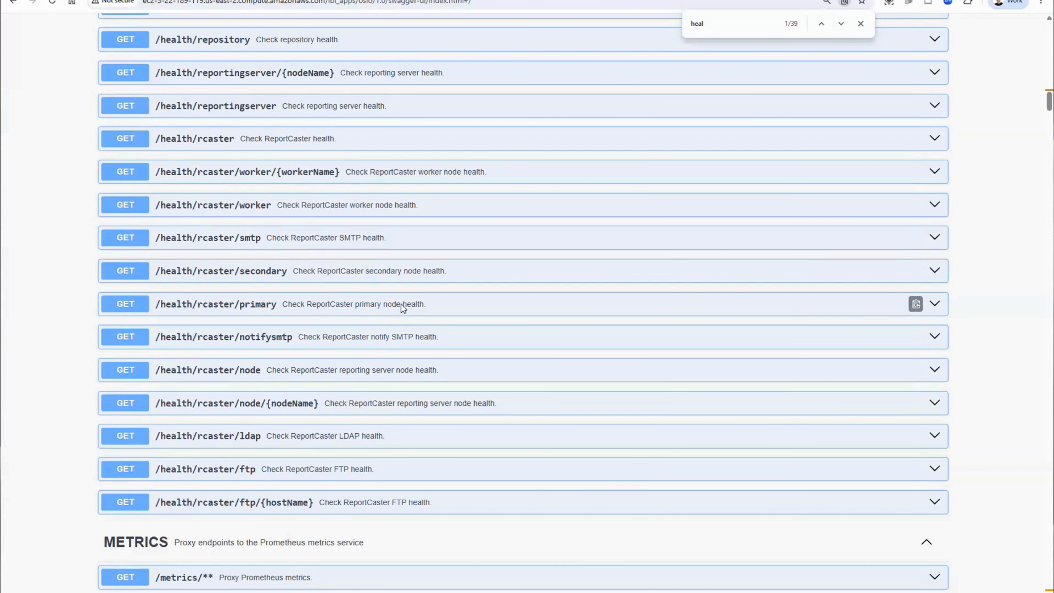
- Search the API page for "SChedule" and look through the ReportCaster schedule endpoints
{"action": "scroll", "coordinate": [401, 304], "scroll_direction": "up", "scroll_amount": 5}
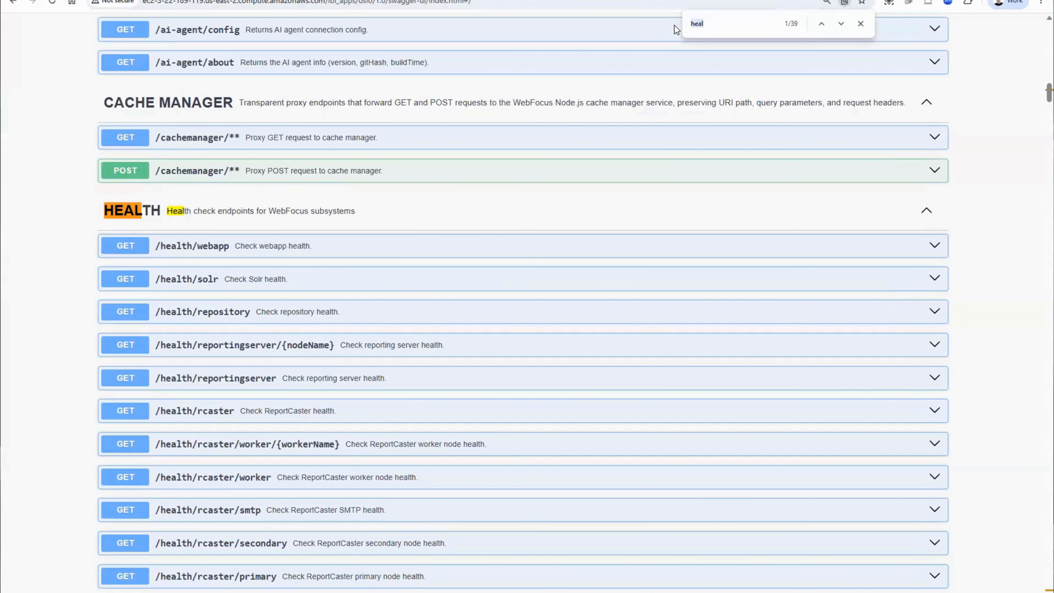
{"action": "type", "text": "SChedule"}
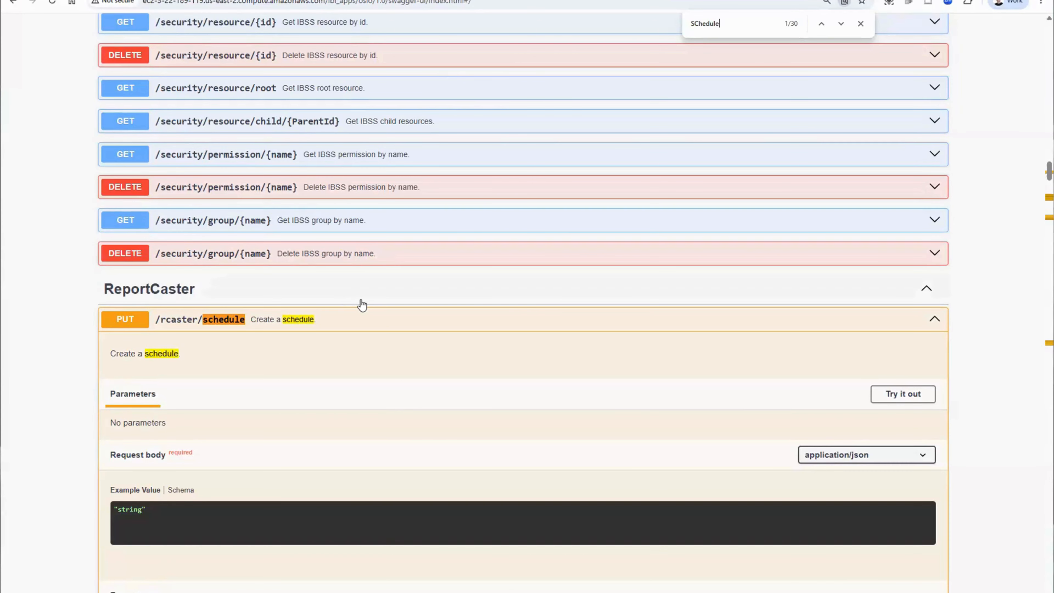
{"action": "scroll", "coordinate": [362, 306], "scroll_direction": "down", "scroll_amount": 3}
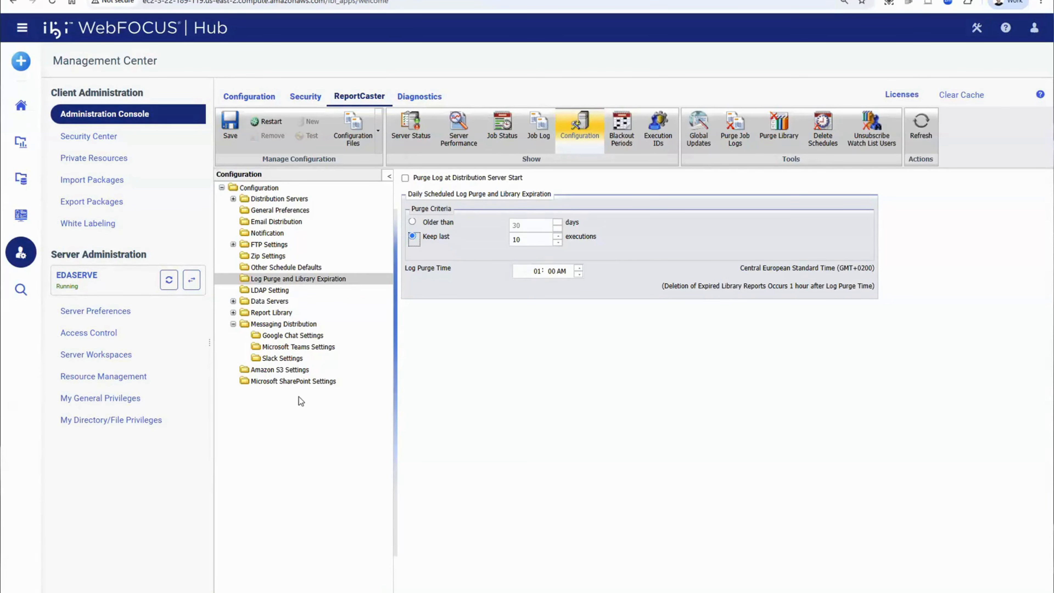
- In WebFOCUS Hub's ReportCaster configuration, view the Microsoft SharePoint settings and open the General Preferences list of schedule distribution methods
{"action": "left_click", "coordinate": [290, 384]}
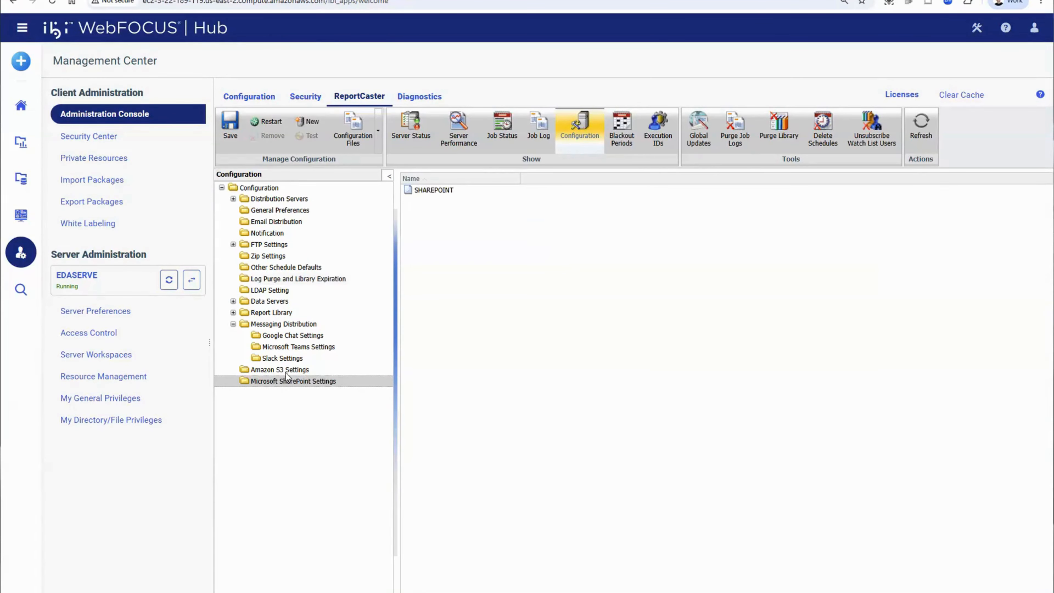
{"action": "left_click", "coordinate": [293, 212]}
{"action": "left_click", "coordinate": [872, 282]}
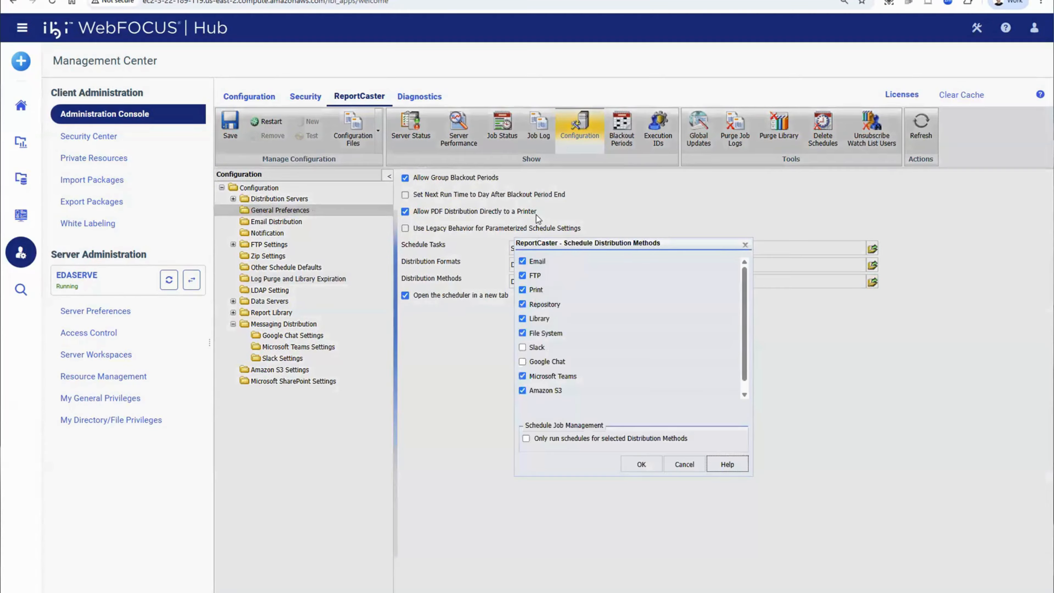